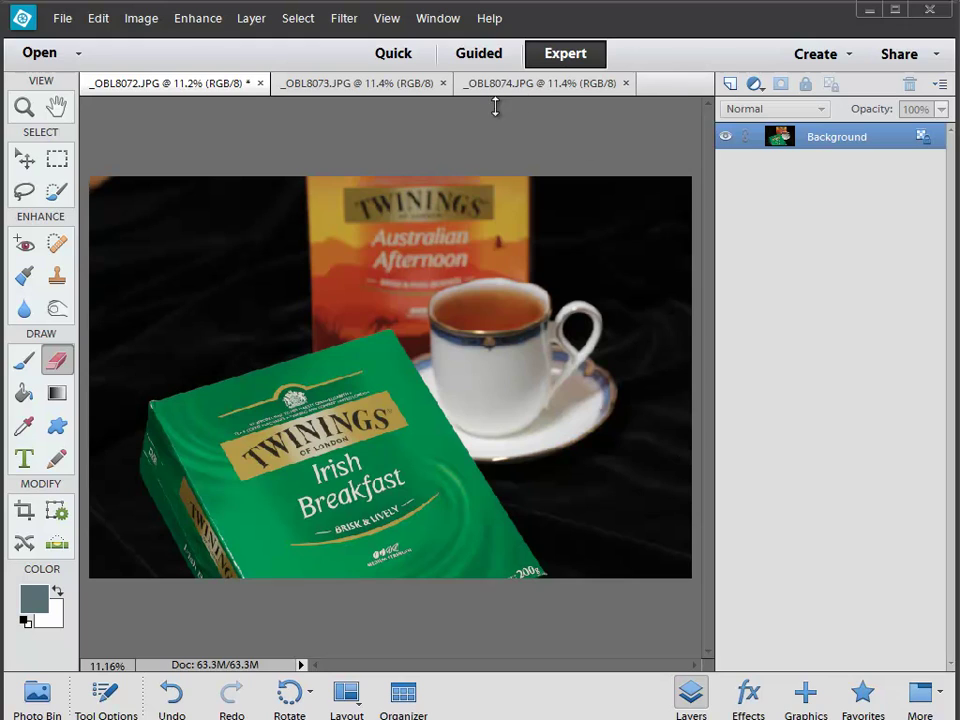
Compare _OBL8074, _OBL8072 and _OBL8073, clearing the selection, and finish on _OBL8073.JPG.
left_click(552, 90)
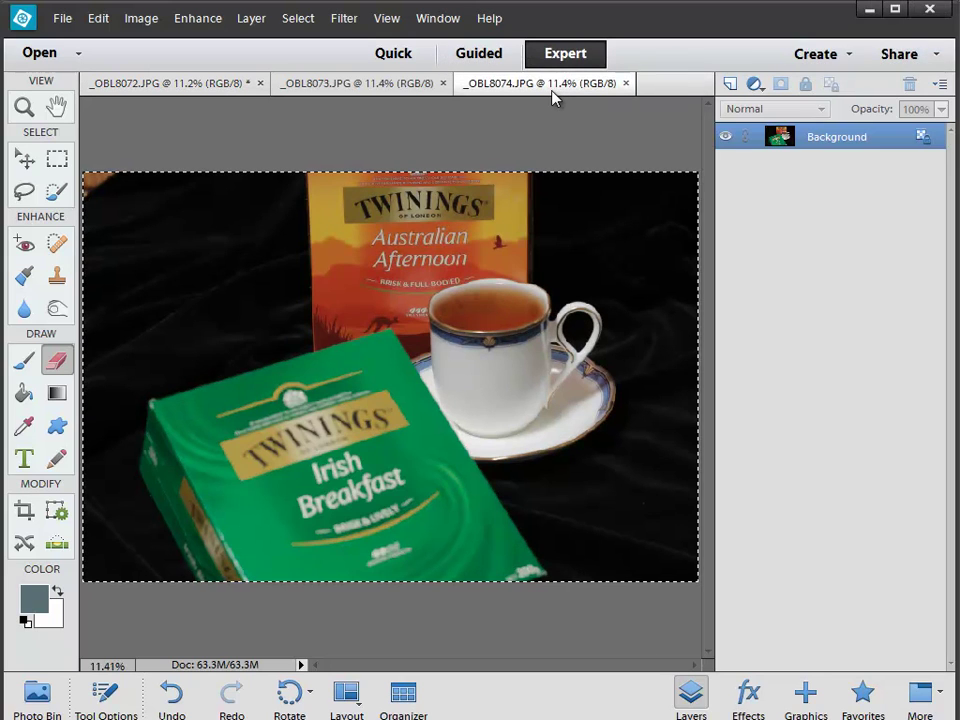
key("ctrl+d")
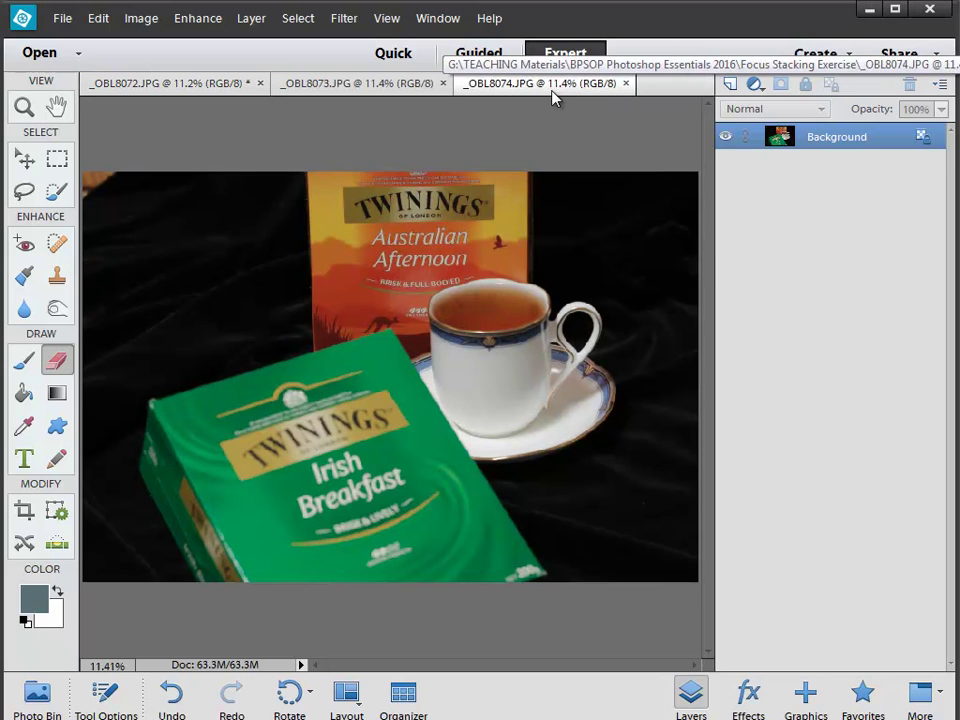
left_click(207, 87)
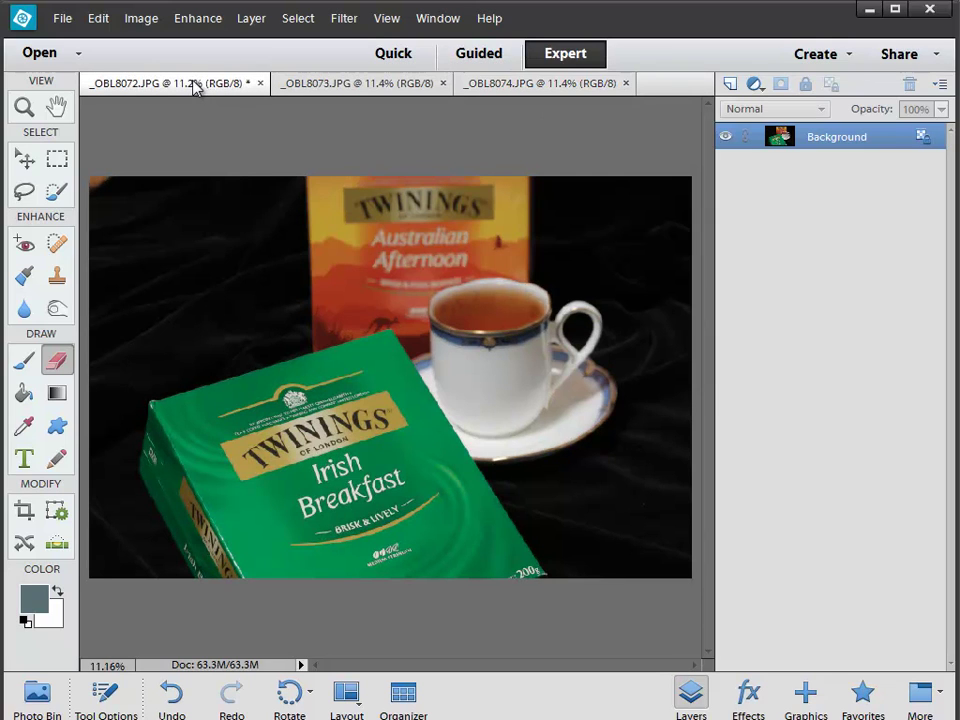
left_click(313, 87)
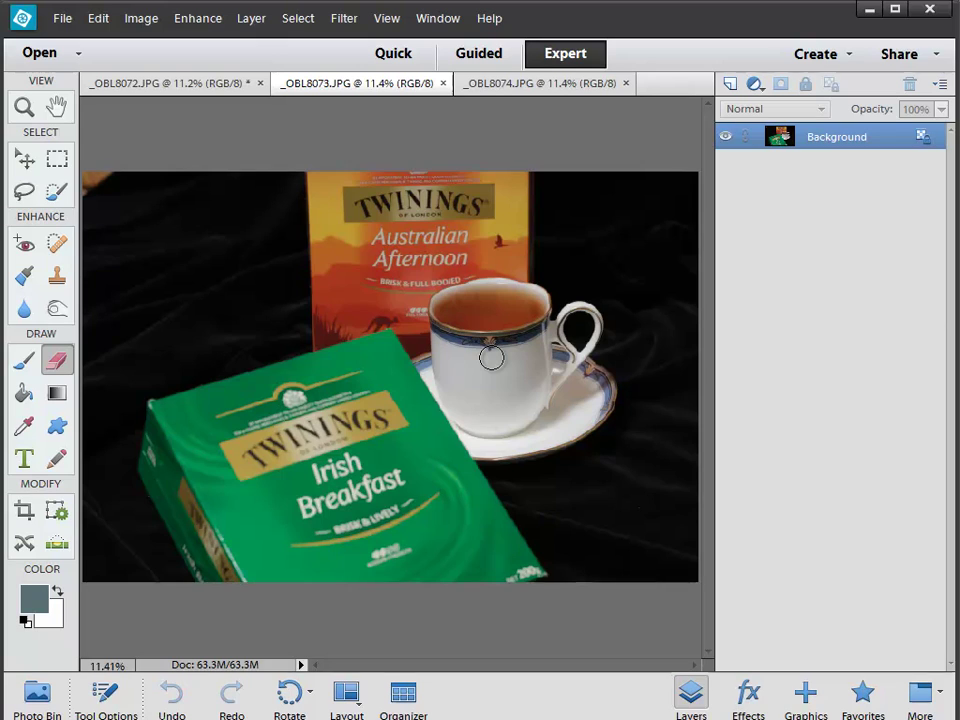
Launch Photomerge Scene Cleaner from Enhance > Photomerge with the three photos.
left_click(200, 30)
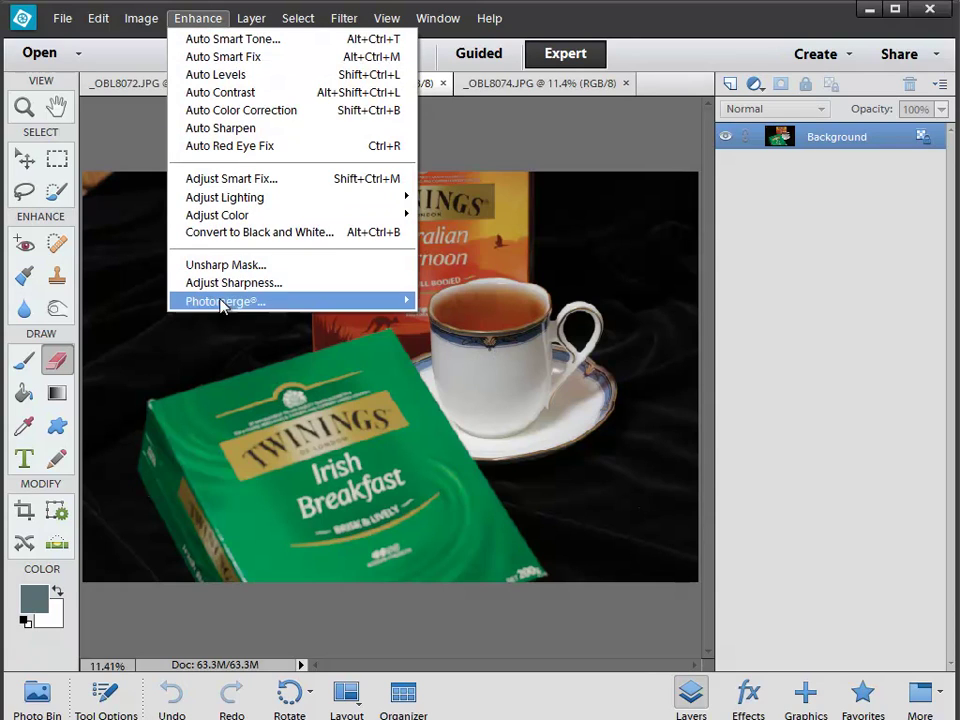
mouse_move(215, 301)
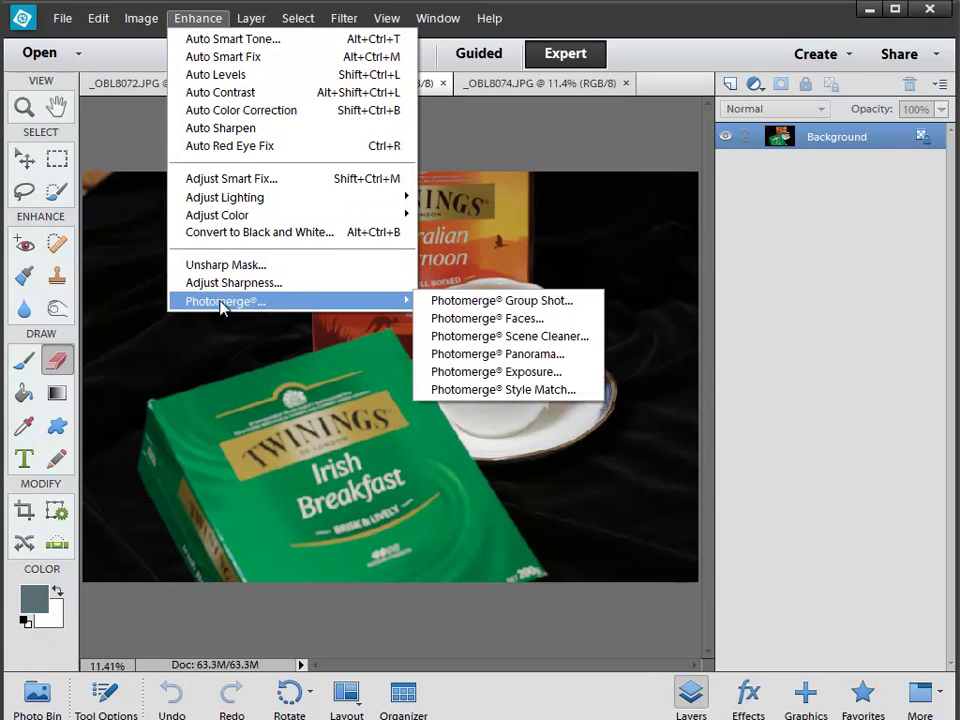
left_click(471, 336)
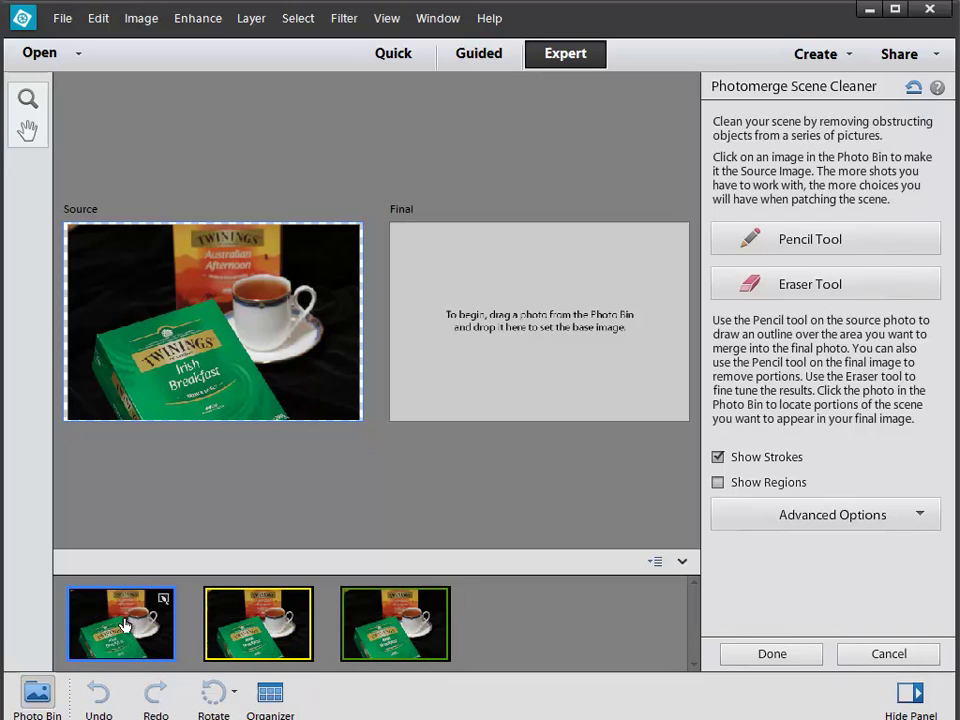
Drag the first photo into the Final area and select the third photo as source.
left_click_drag(113, 630, 561, 315)
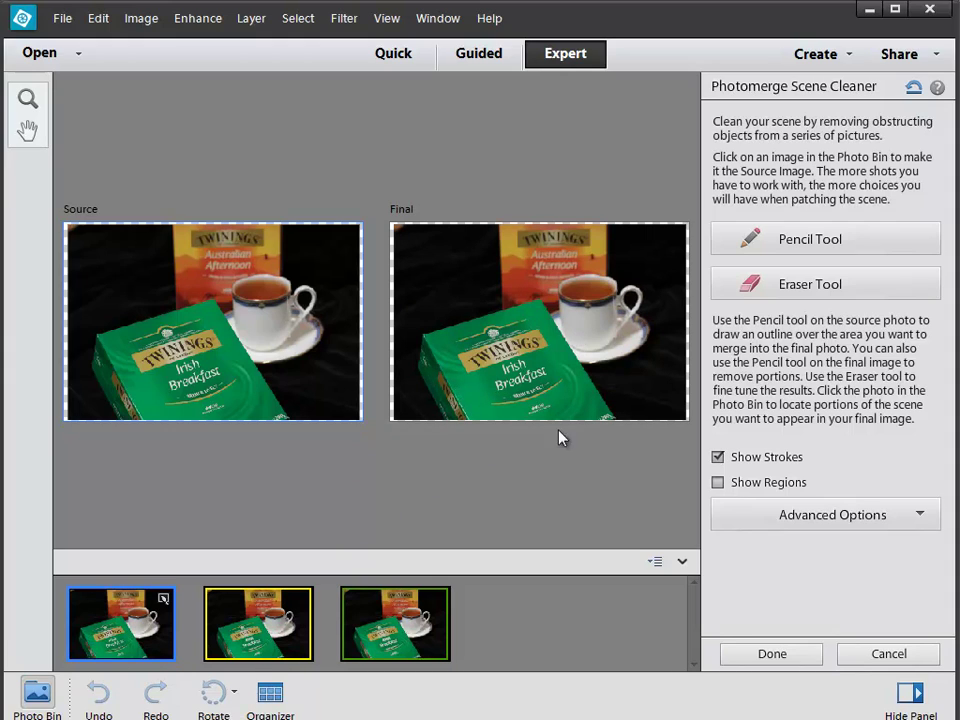
left_click(375, 632)
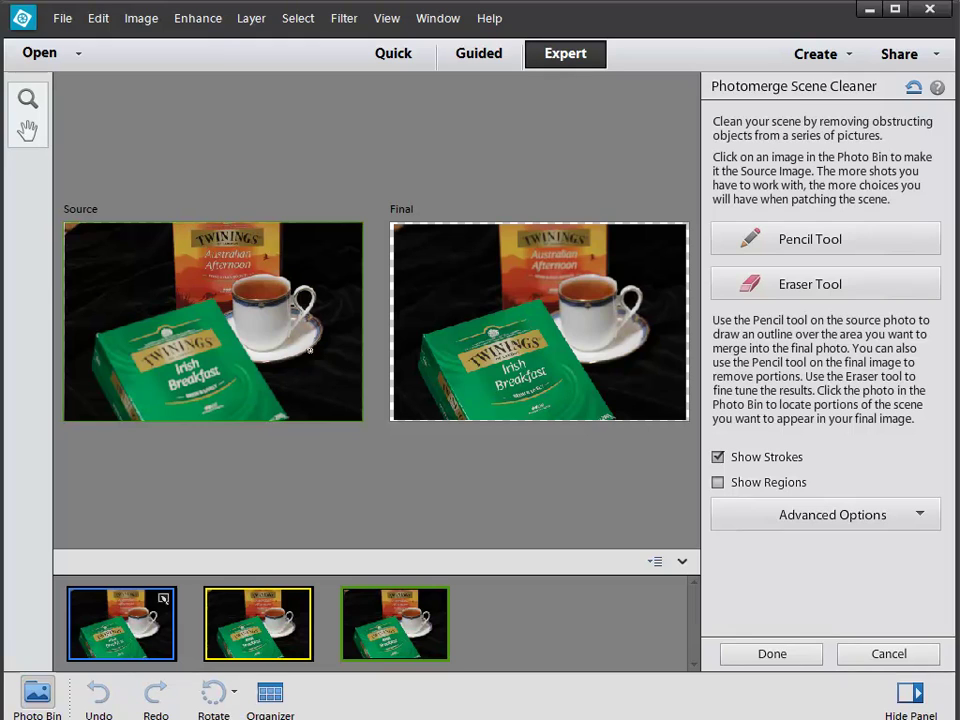
Enlarge the Pencil slightly and paint over the front Irish Breakfast box in the source.
left_click(838, 242)
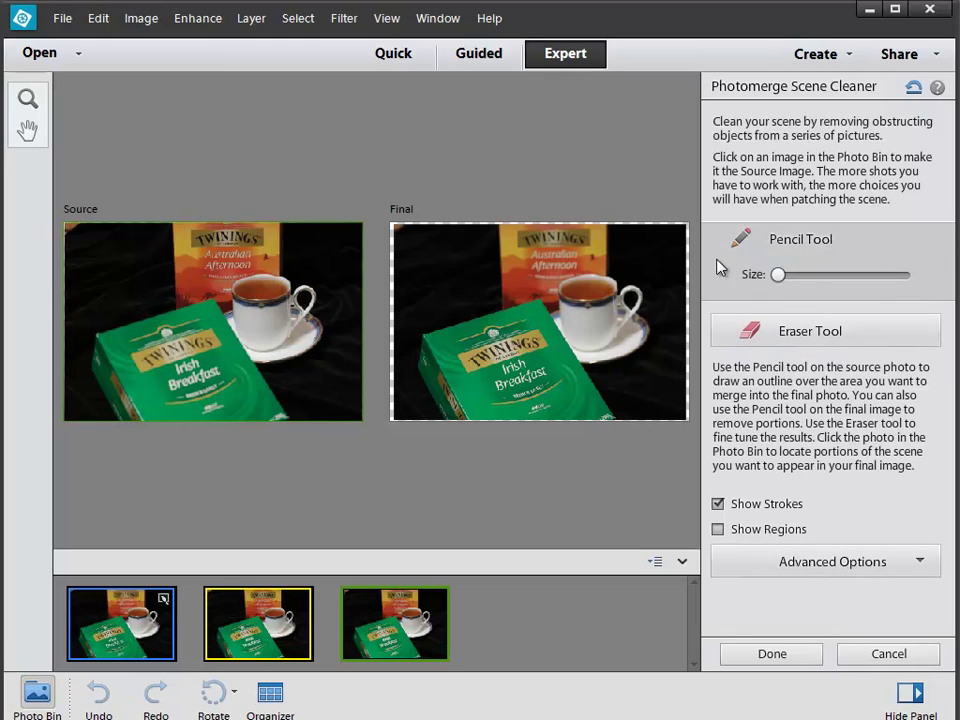
left_click_drag(797, 276, 800, 276)
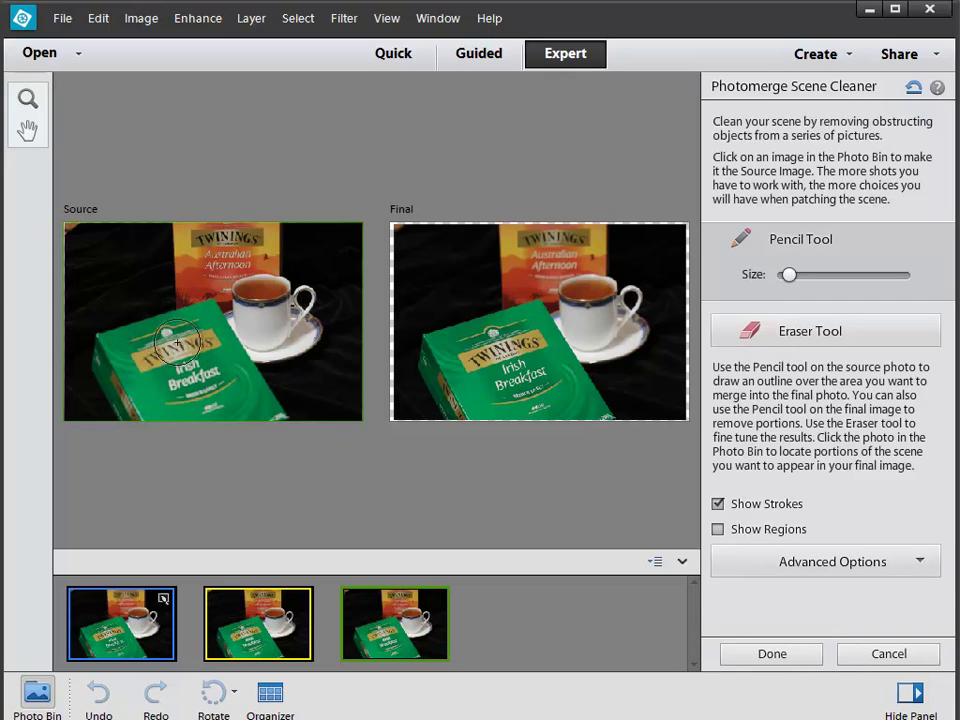
mouse_move(171, 364)
left_mouse_down()
mouse_move(218, 368)
mouse_move(186, 374)
left_mouse_up()
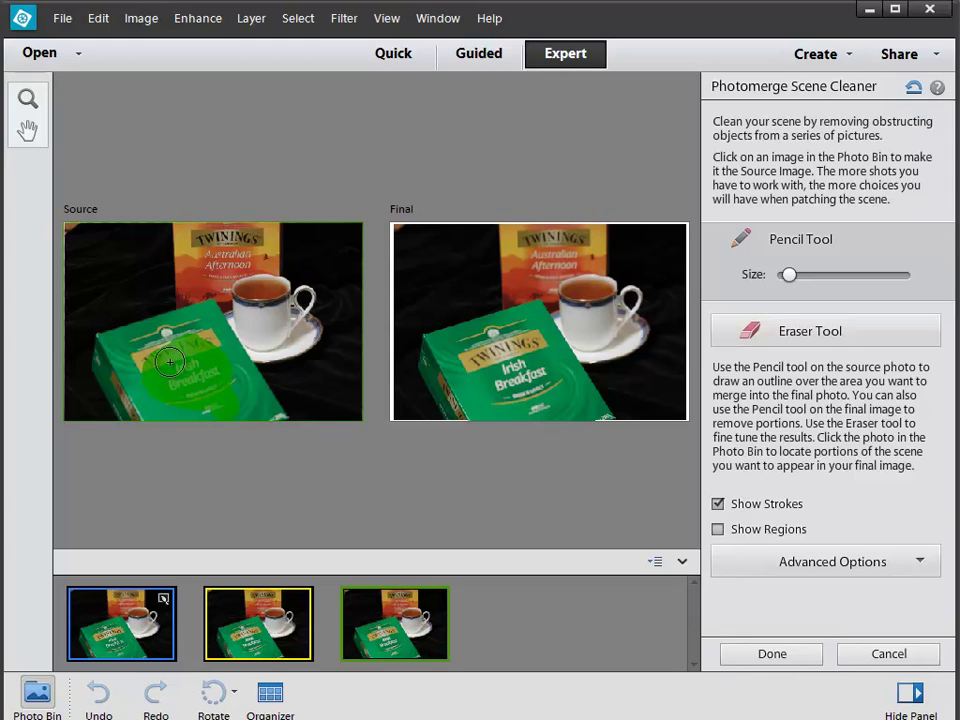
Undo the Irish Breakfast stroke and mark the Australian Afternoon label for merging instead.
key("ctrl+z")
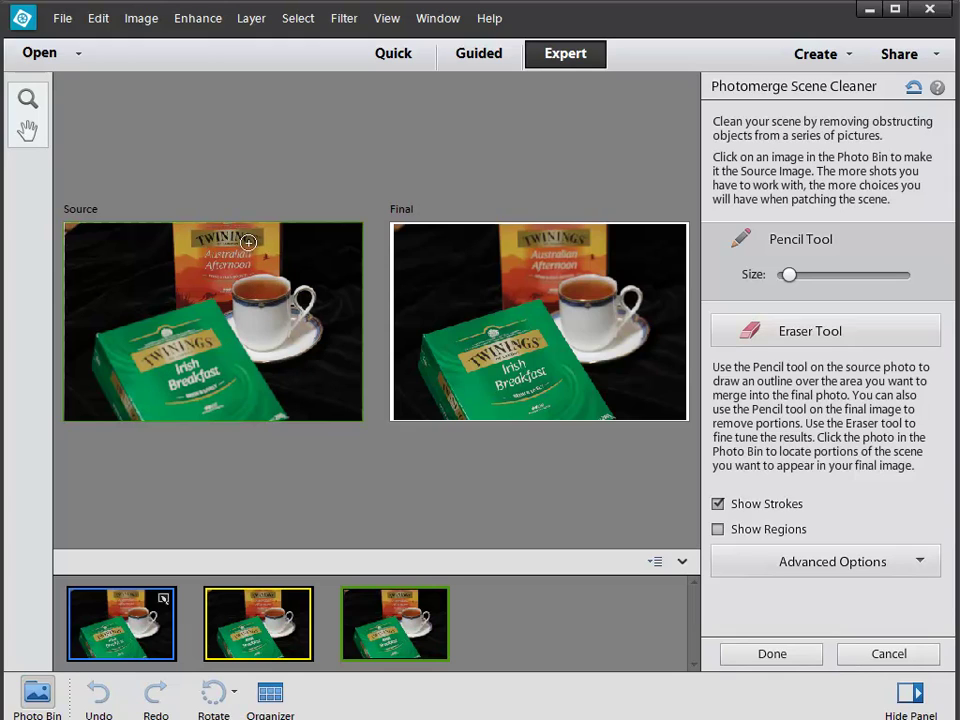
mouse_move(261, 236)
left_mouse_down()
mouse_move(217, 260)
mouse_move(200, 236)
mouse_move(189, 269)
mouse_move(253, 258)
mouse_move(260, 243)
mouse_move(199, 242)
left_mouse_up()
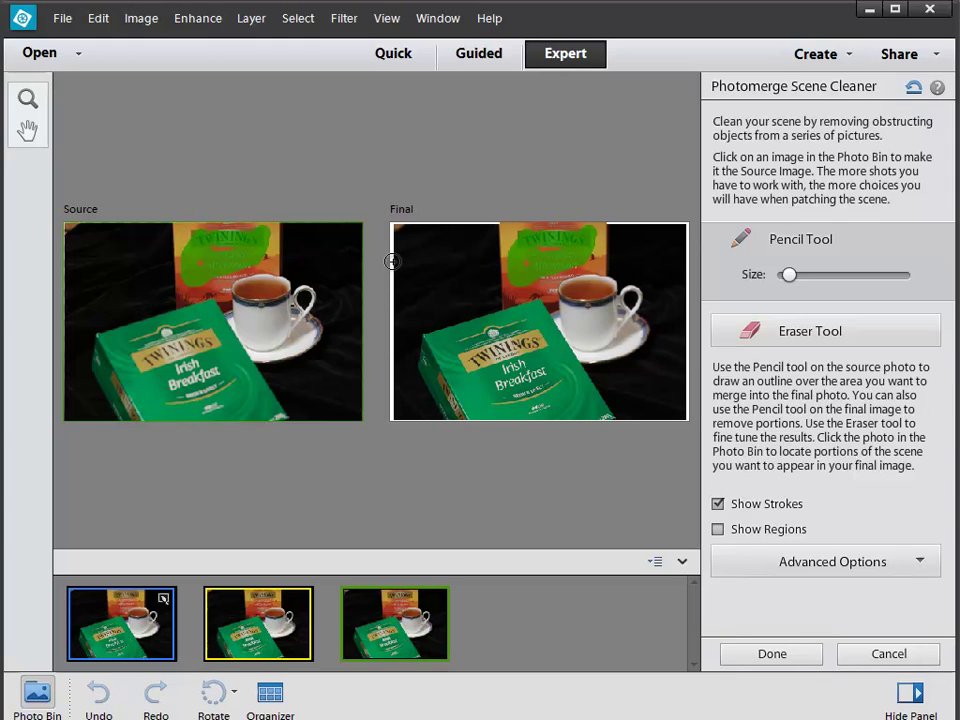
left_click(240, 260)
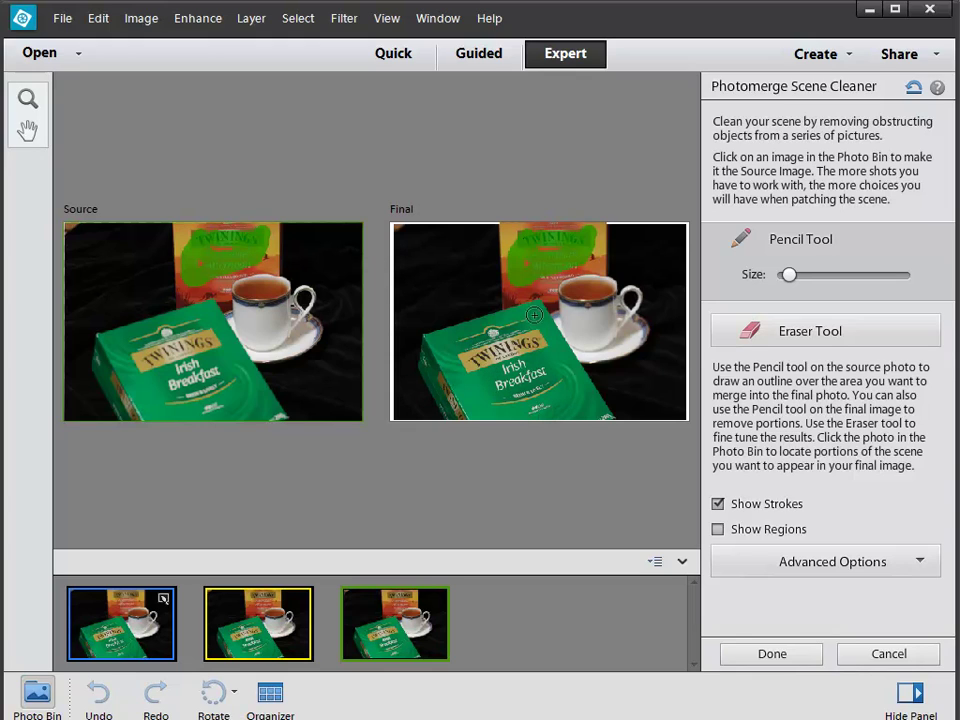
left_click(462, 341)
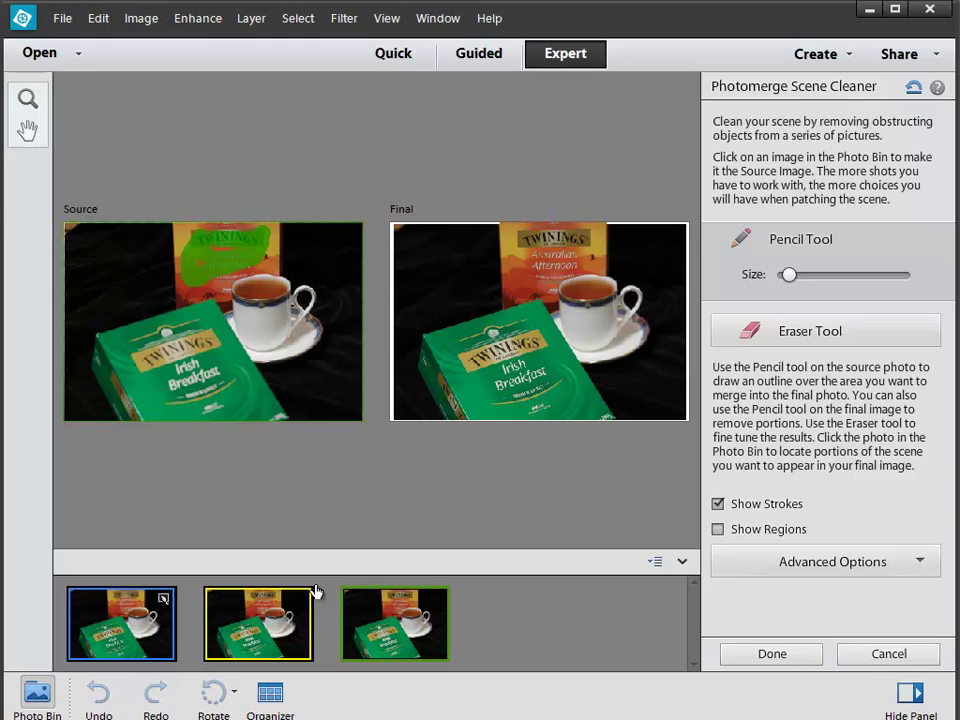
Make the second photo the source and paint a stroke over the cup and saucer.
left_click(249, 630)
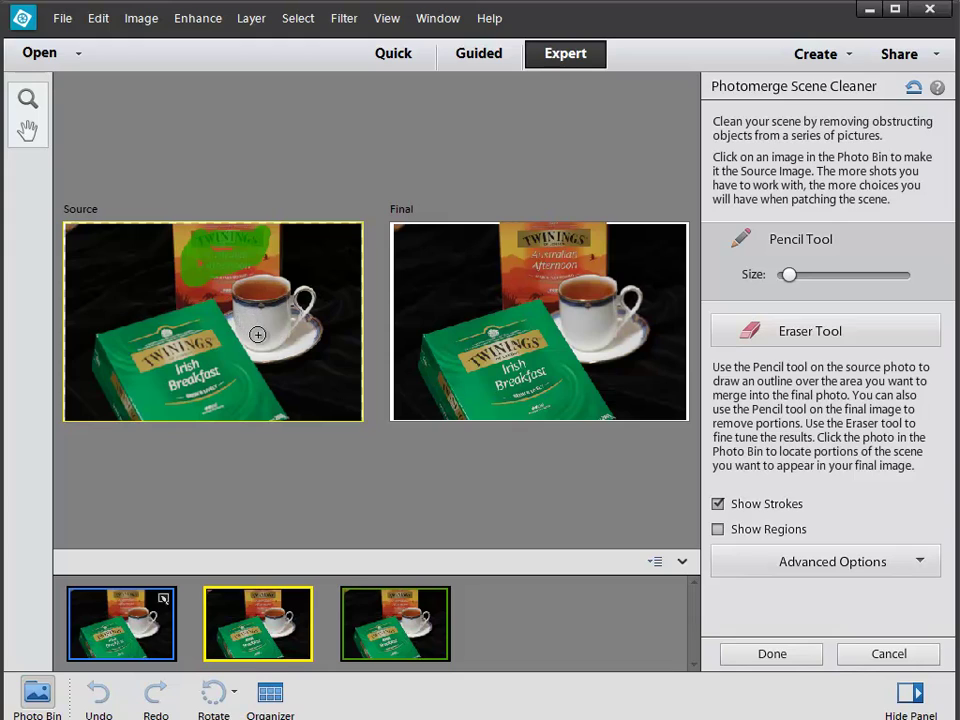
mouse_move(257, 332)
left_mouse_down()
mouse_move(268, 316)
mouse_move(268, 324)
left_mouse_up()
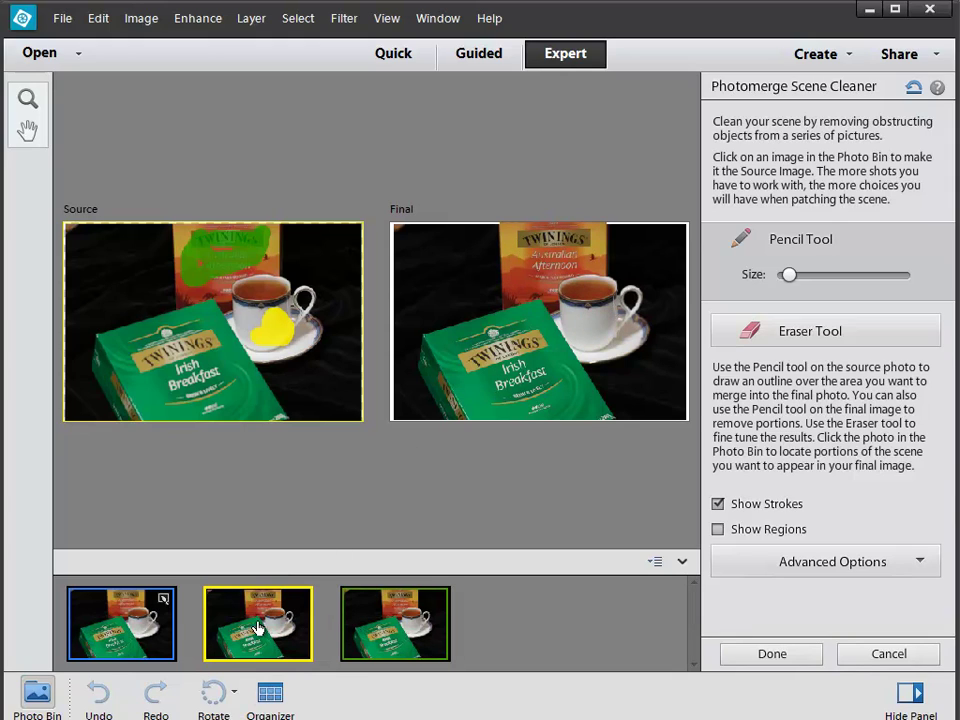
Turn on Show Regions to colour the merged areas on the final image.
left_click(717, 530)
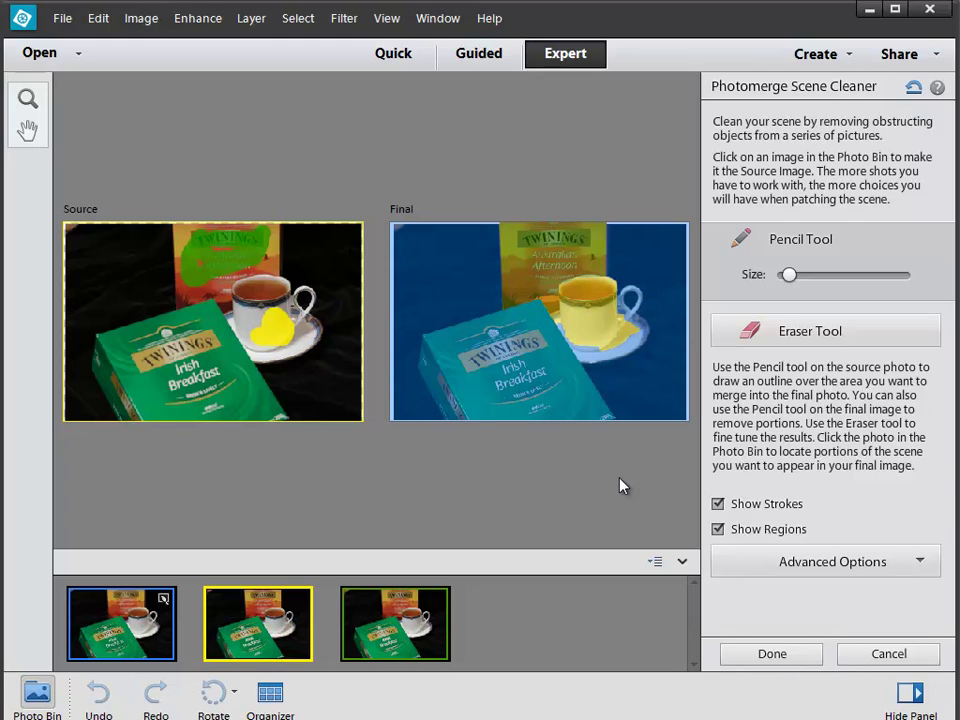
Cancel the current merge and relaunch Photomerge Scene Cleaner from Enhance > Photomerge.
left_click(865, 655)
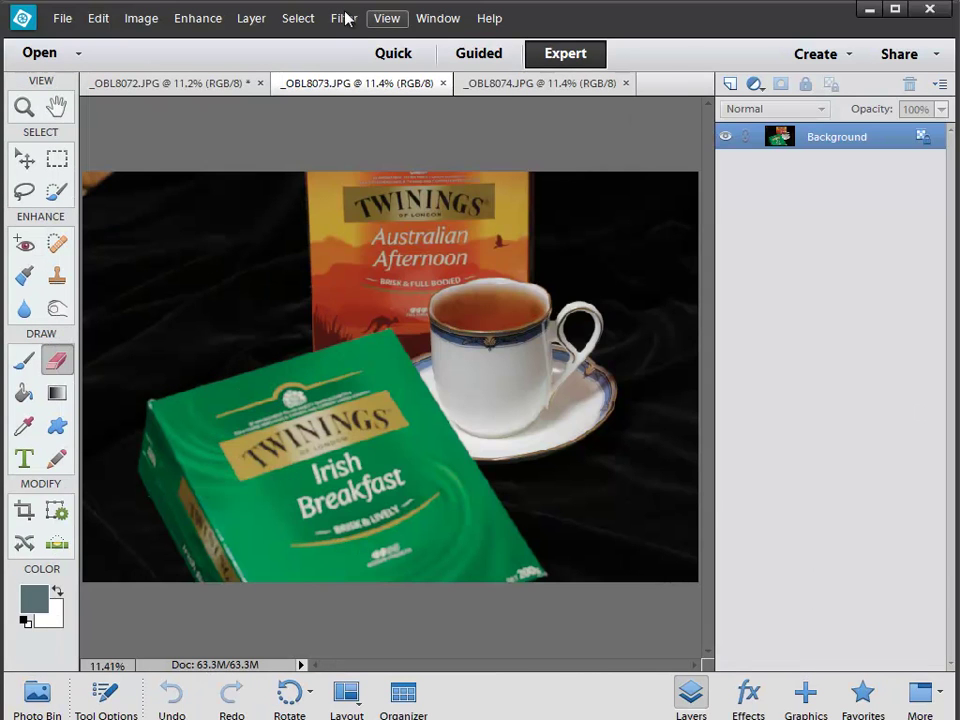
left_click(197, 20)
mouse_move(244, 302)
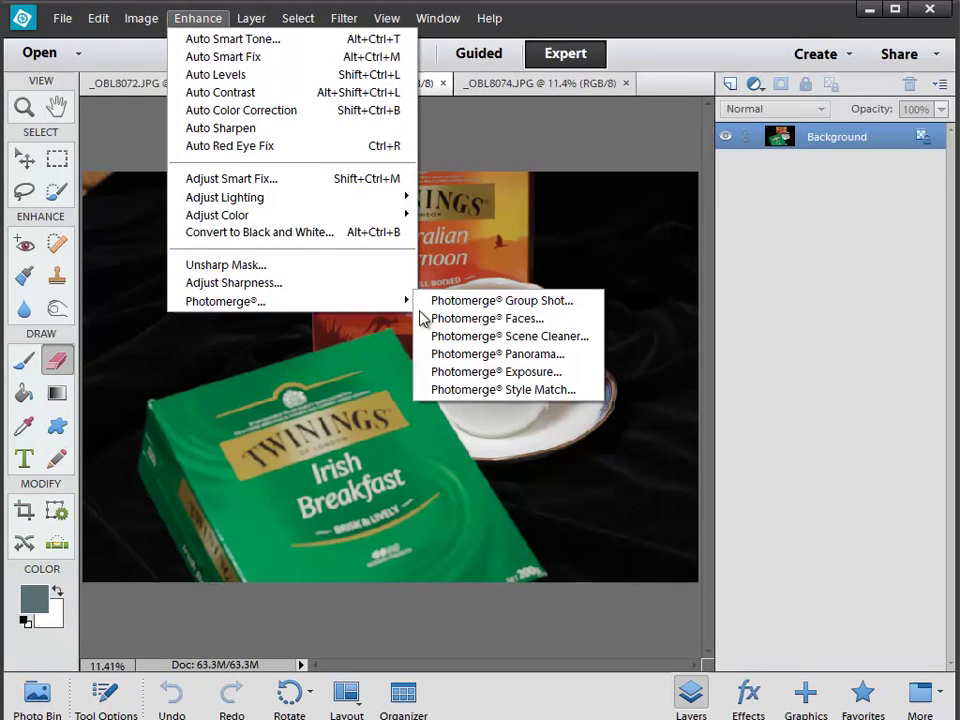
left_click(520, 336)
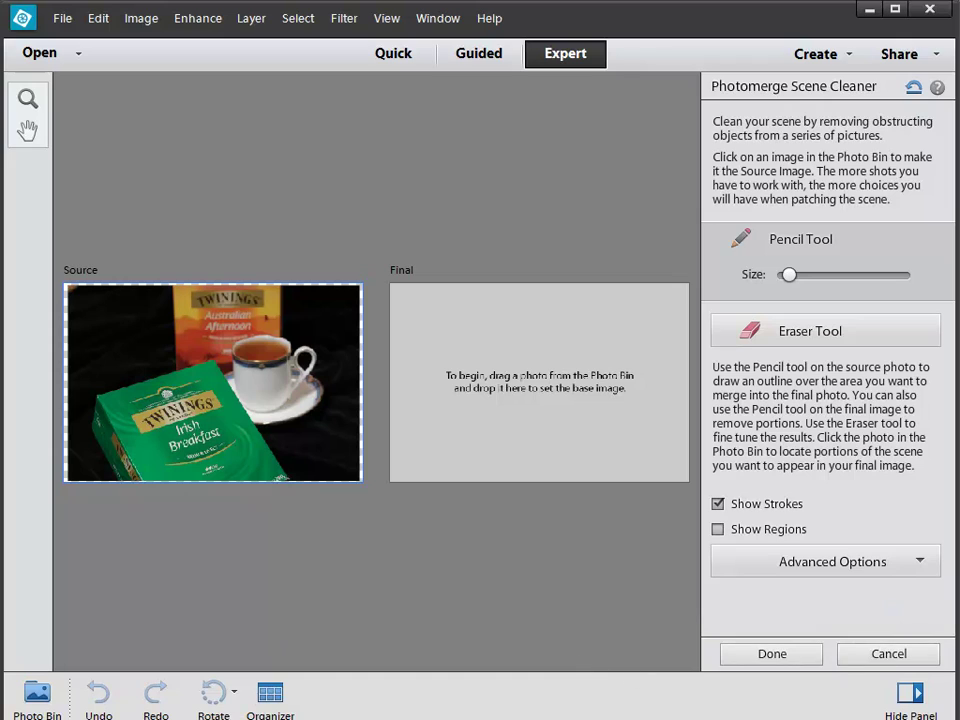
Show the Photo Bin and Advanced Options, put the first photo in Final, and make _OBL8074.JPG the source.
left_click(36, 695)
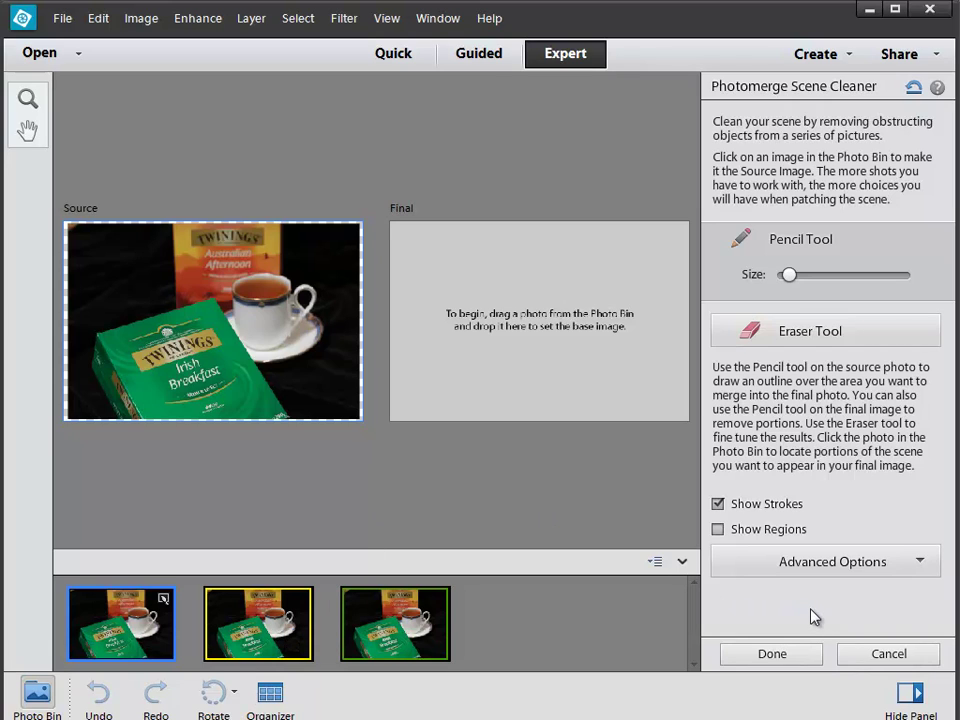
left_click(816, 566)
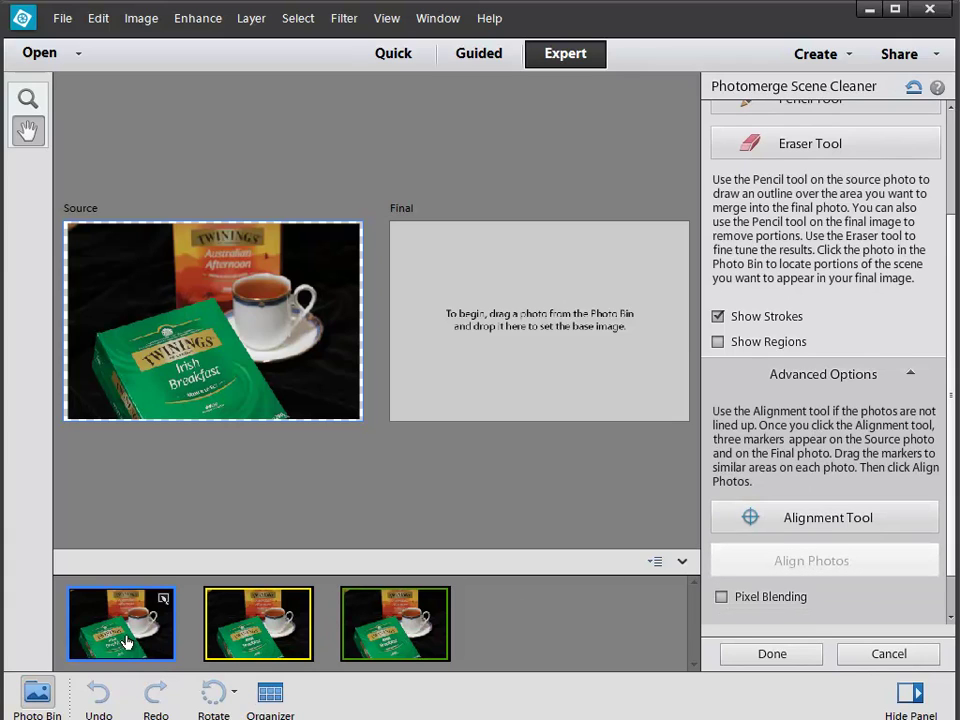
left_click_drag(118, 628, 538, 336)
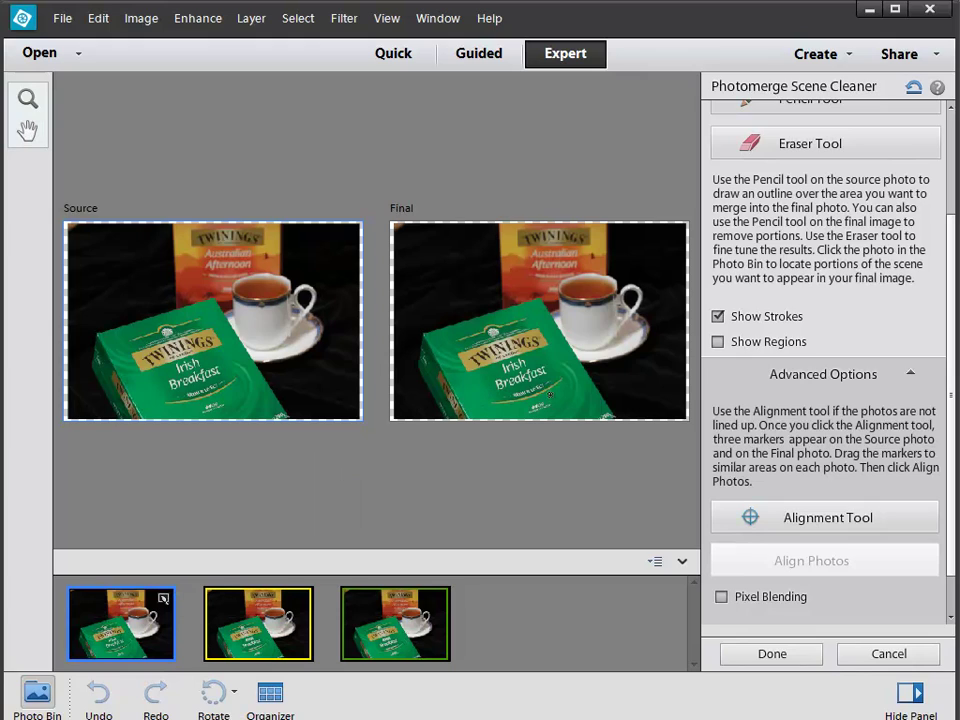
left_click(378, 637)
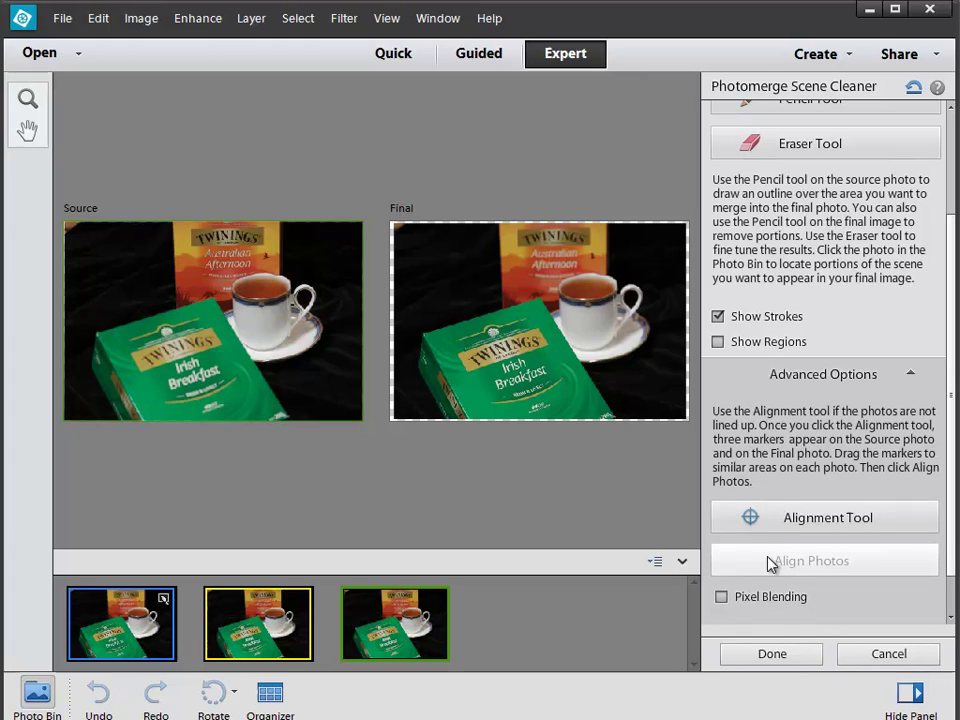
With the Alignment Tool, zoom in and place source markers 1–3 at the label corner, bird and kangaroo.
left_click(790, 520)
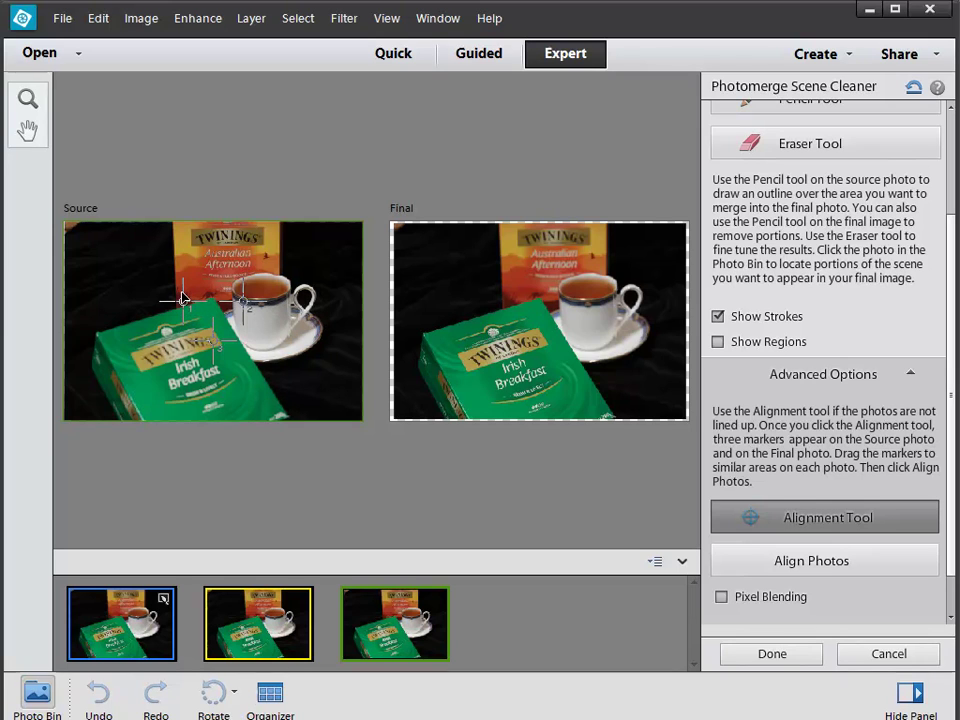
key("ctrl+equal")
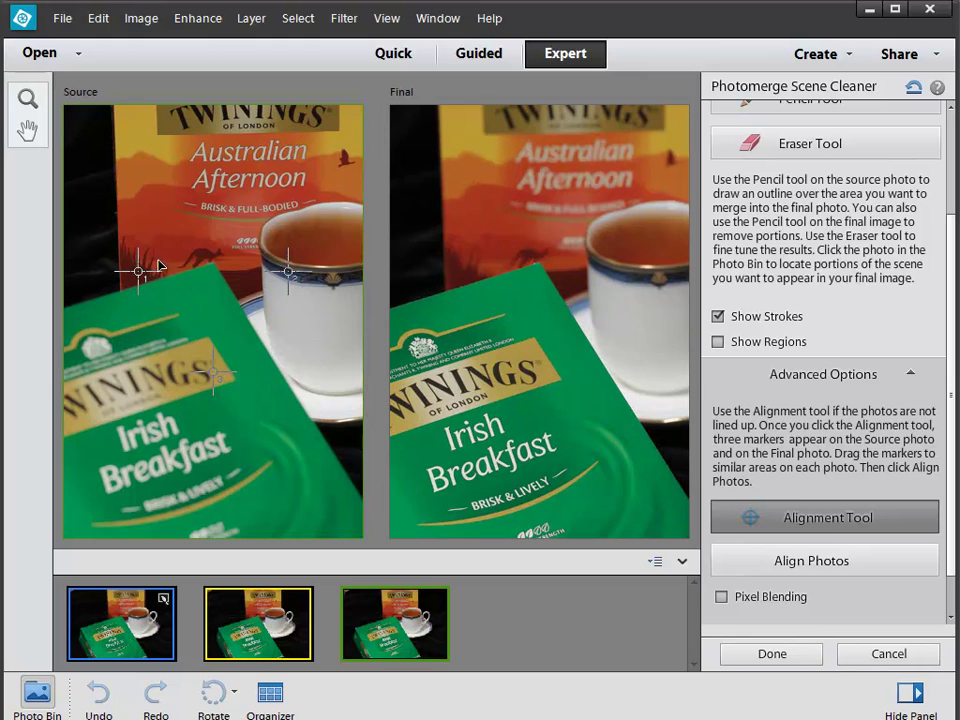
left_click_drag(138, 271, 163, 135)
left_click_drag(287, 272, 337, 131)
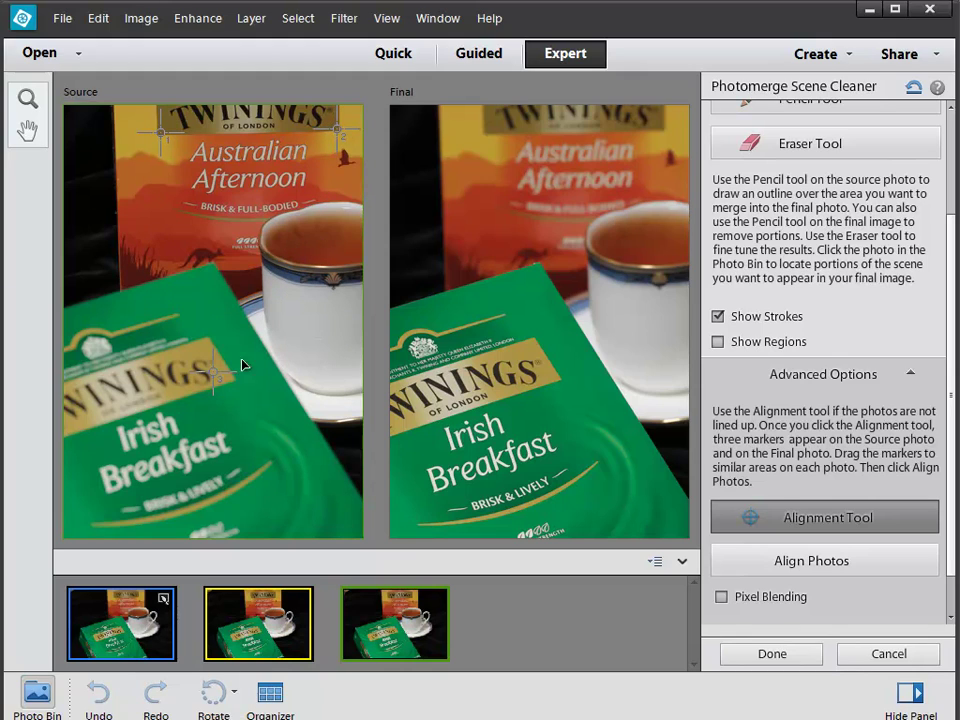
mouse_move(214, 368)
left_mouse_down()
mouse_move(225, 272)
mouse_move(215, 268)
left_mouse_up()
Place the three final-photo markers on the same label corner, bird and kangaroo points.
mouse_move(553, 270)
left_mouse_down()
mouse_move(466, 274)
mouse_move(490, 176)
mouse_move(487, 137)
left_mouse_up()
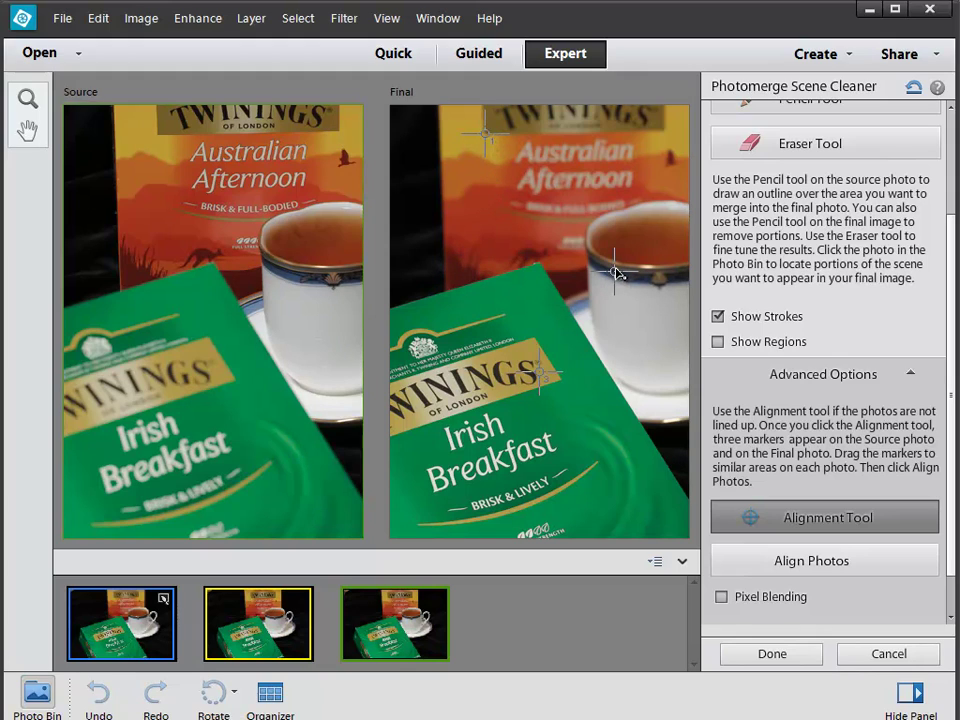
mouse_move(615, 268)
left_mouse_down()
mouse_move(658, 184)
mouse_move(667, 133)
left_mouse_up()
left_click_drag(540, 370, 537, 268)
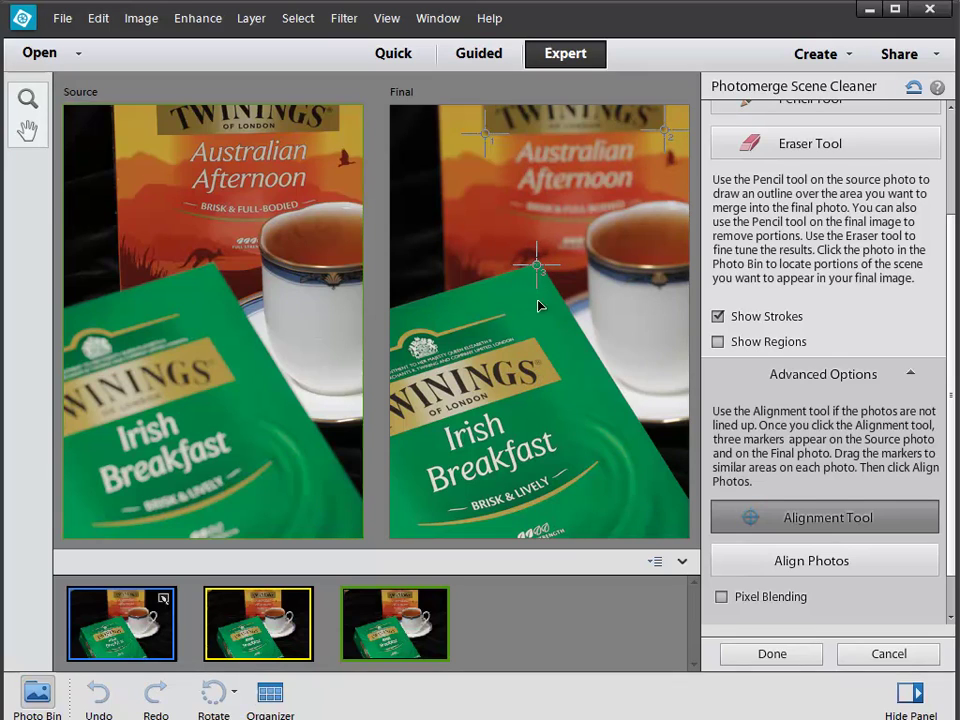
Align the tea-box source photo to the final image using the three alignment markers.
left_click(752, 575)
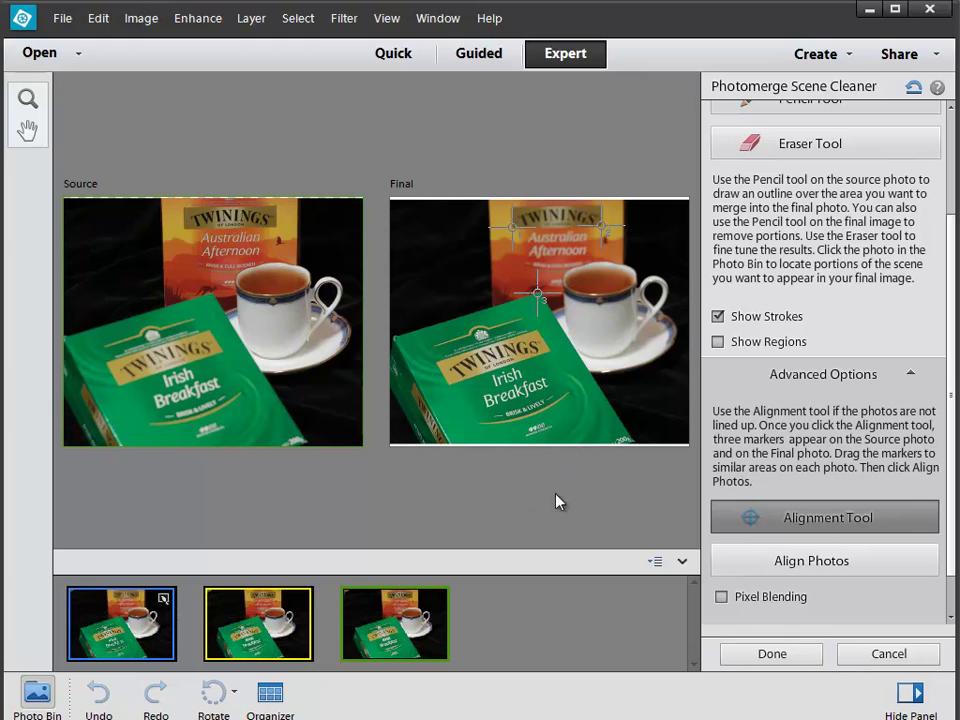
left_click(234, 216)
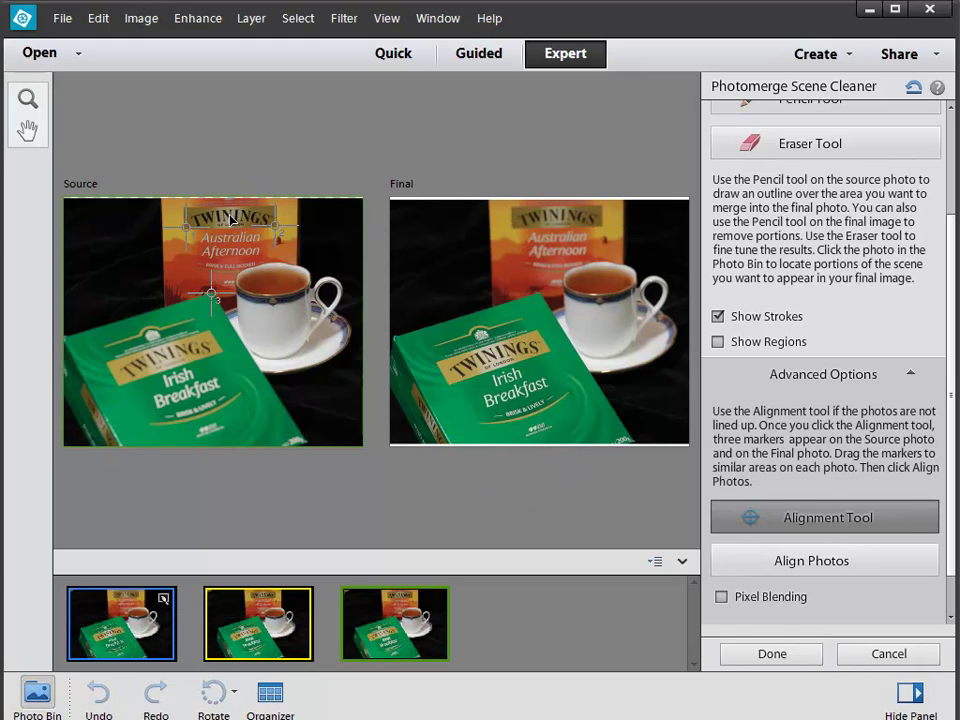